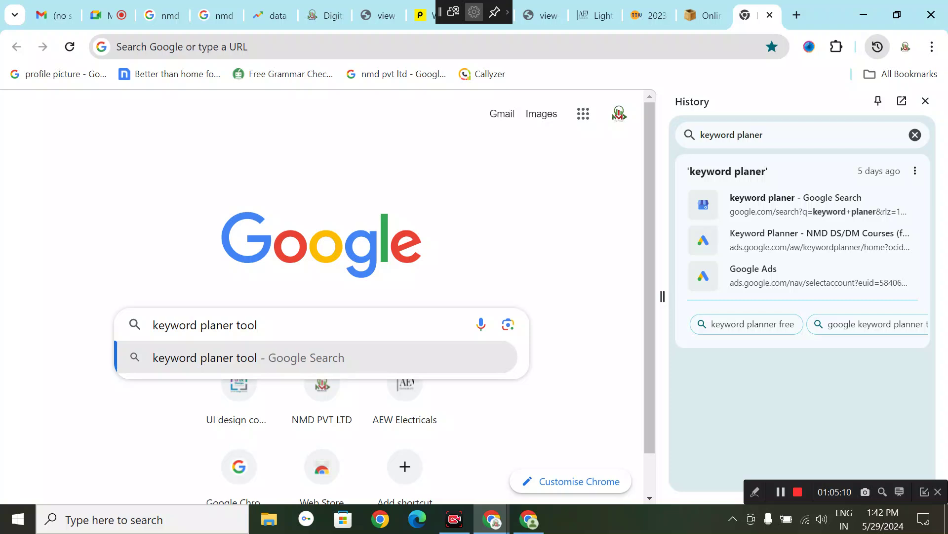
Search Google for "keyword planer tool", close the history side panel, and open the sponsored Google Keyword planner tool result
key("Return")
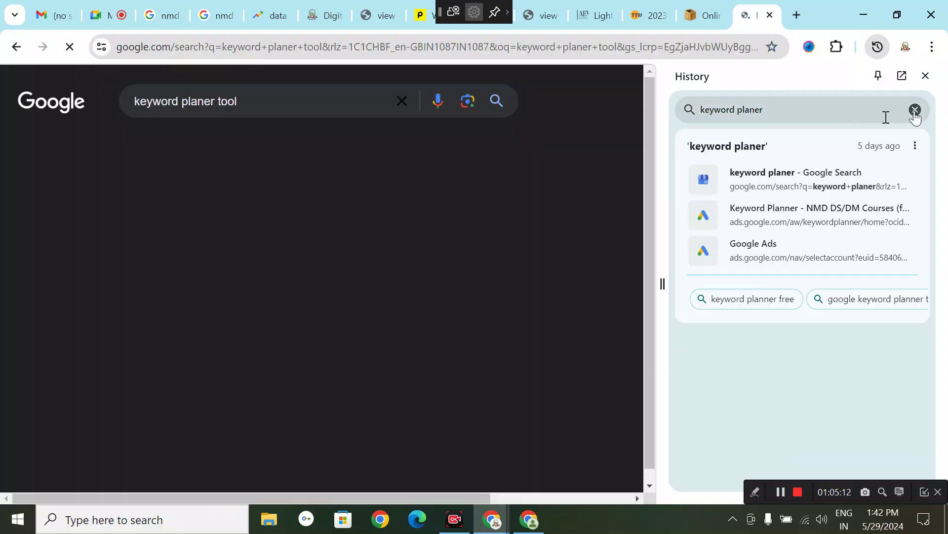
left_click(927, 76)
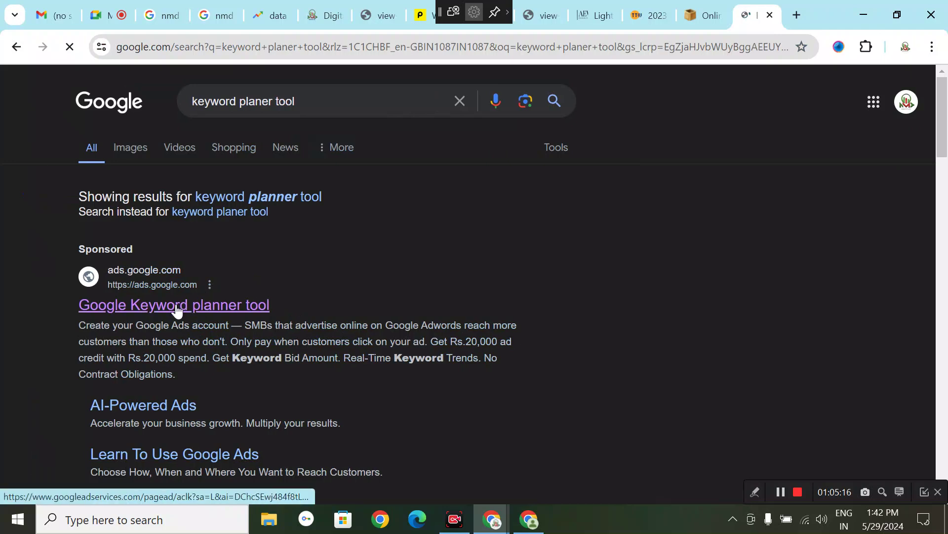
left_click(177, 310)
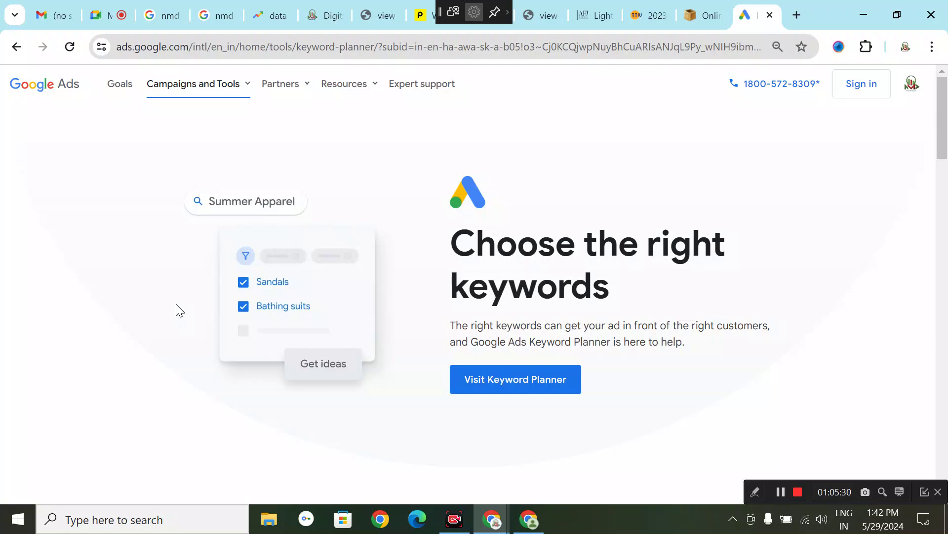
Look through the Keyword Planner landing page, from the keyword discovery section to the expert help and getting-started sections
scroll(244, 346, "down", 7)
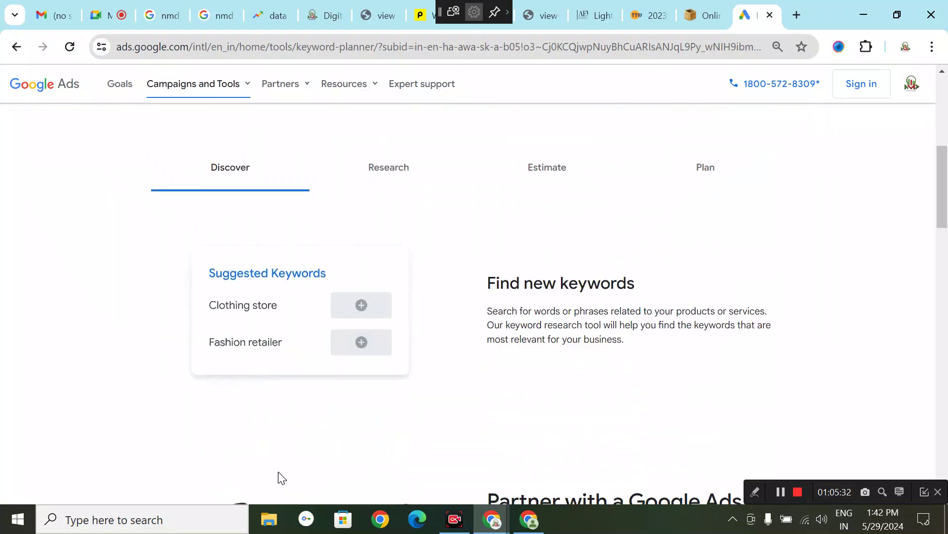
scroll(514, 303, "up", 7)
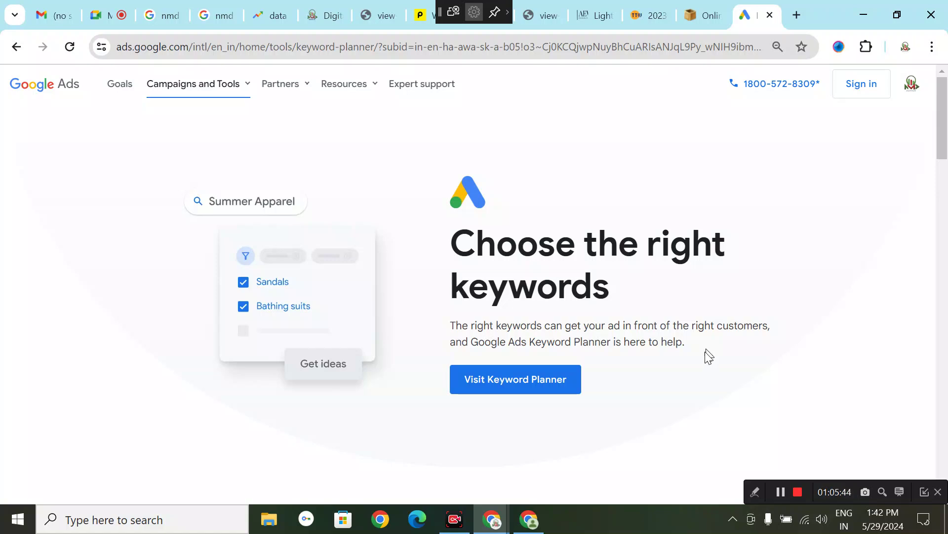
scroll(647, 366, "down", 3)
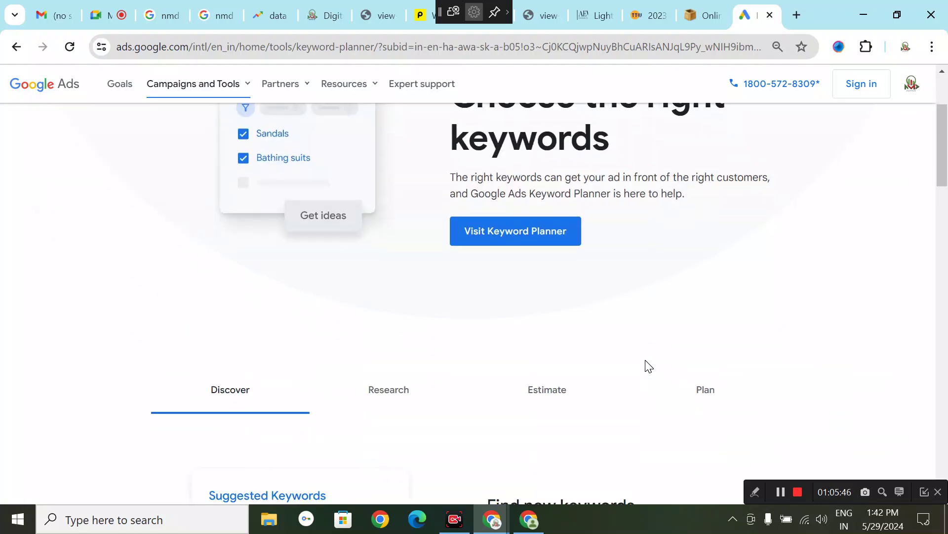
scroll(350, 337, "down", 4)
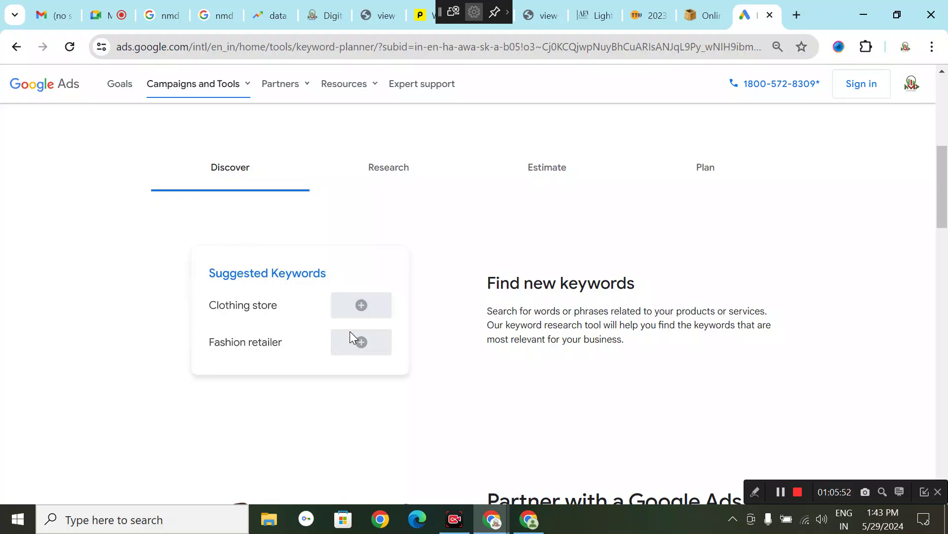
scroll(378, 477, "up", 2)
scroll(378, 478, "up", 5)
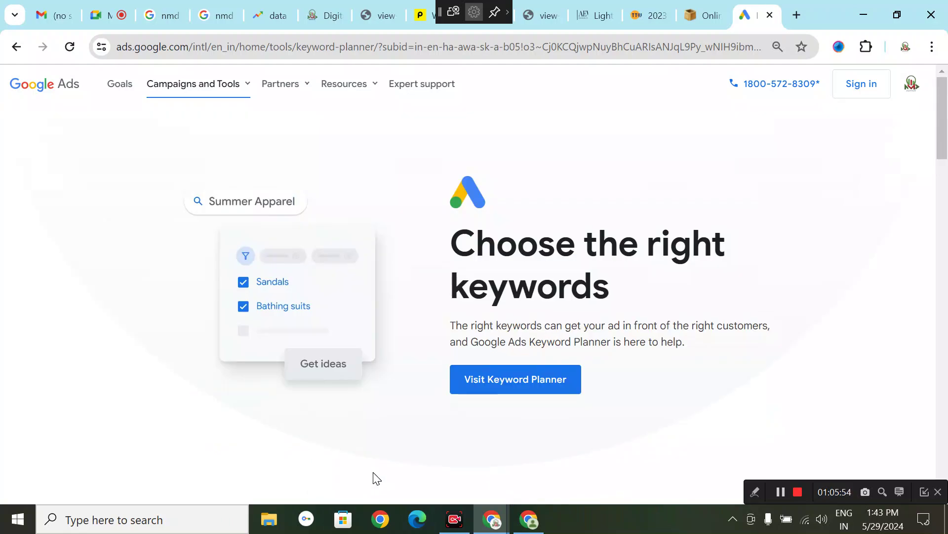
scroll(405, 368, "down", 12)
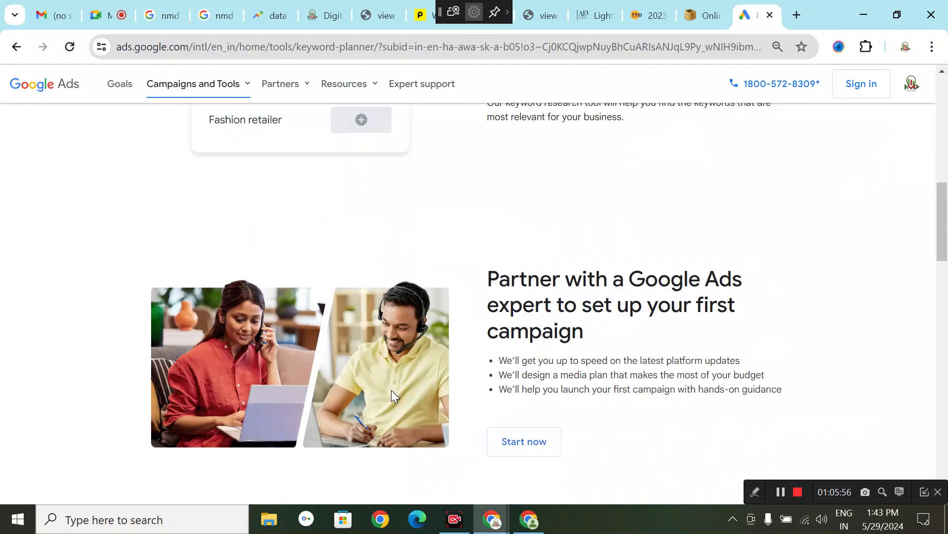
scroll(391, 390, "down", 10)
scroll(385, 442, "up", 7)
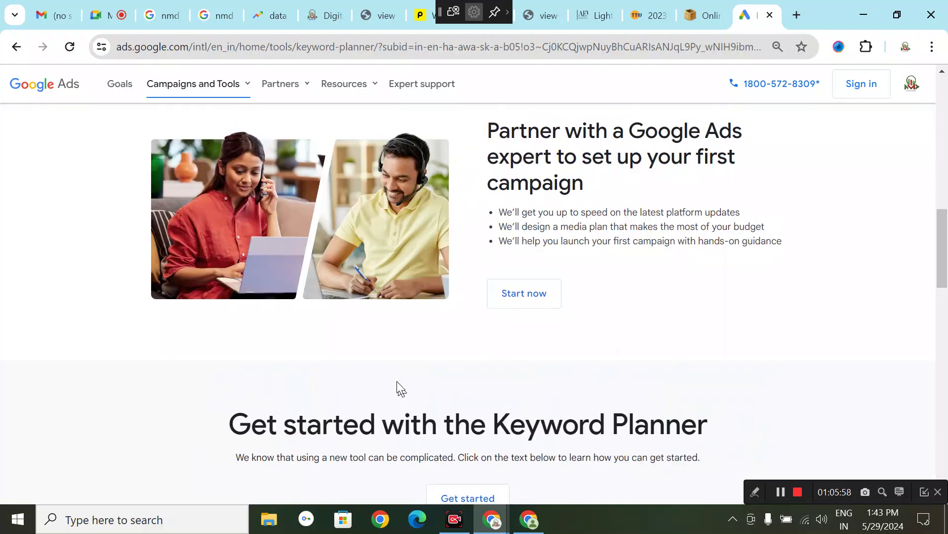
scroll(396, 381, "up", 10)
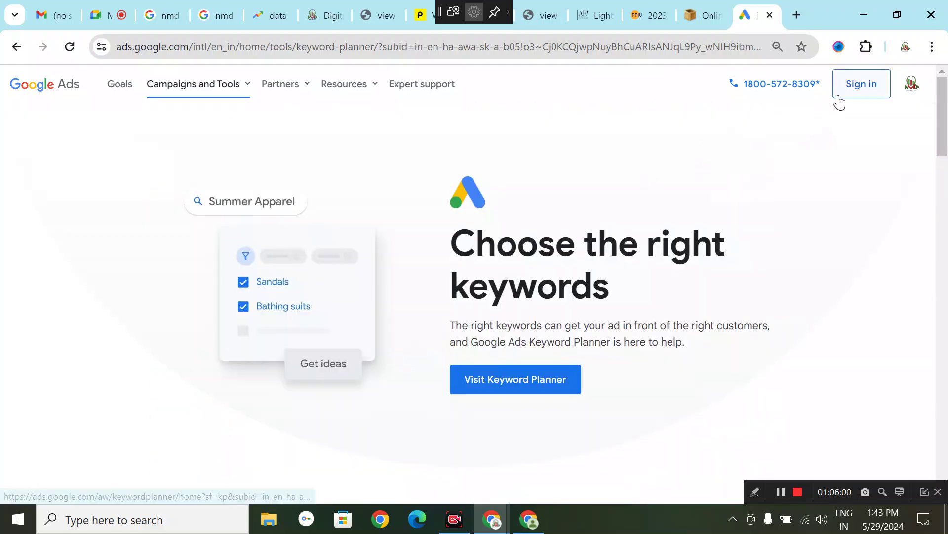
Sign in to Google Ads and choose the NMD DS/DM Courses (fC) account from the account list
left_click(853, 93)
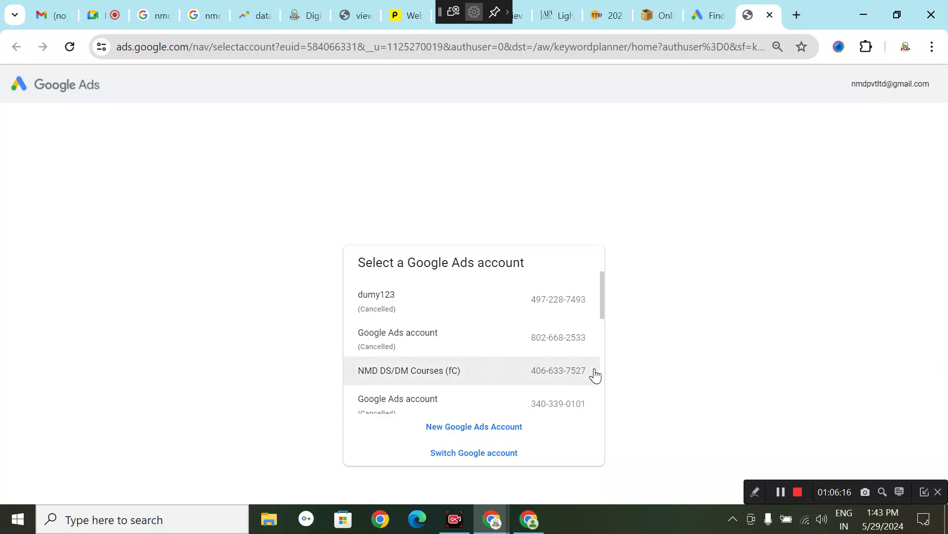
scroll(596, 375, "down", 8)
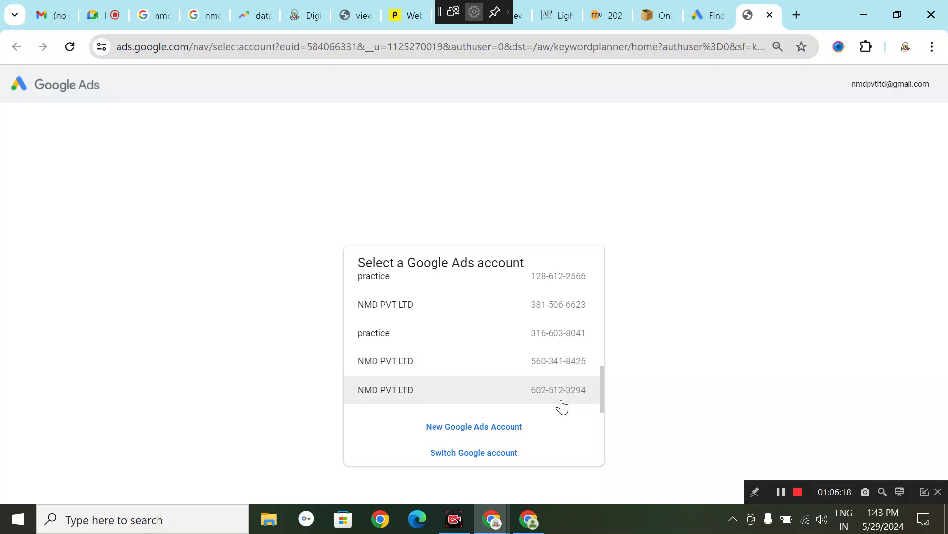
scroll(562, 402, "up", 8)
scroll(541, 370, "down", 1)
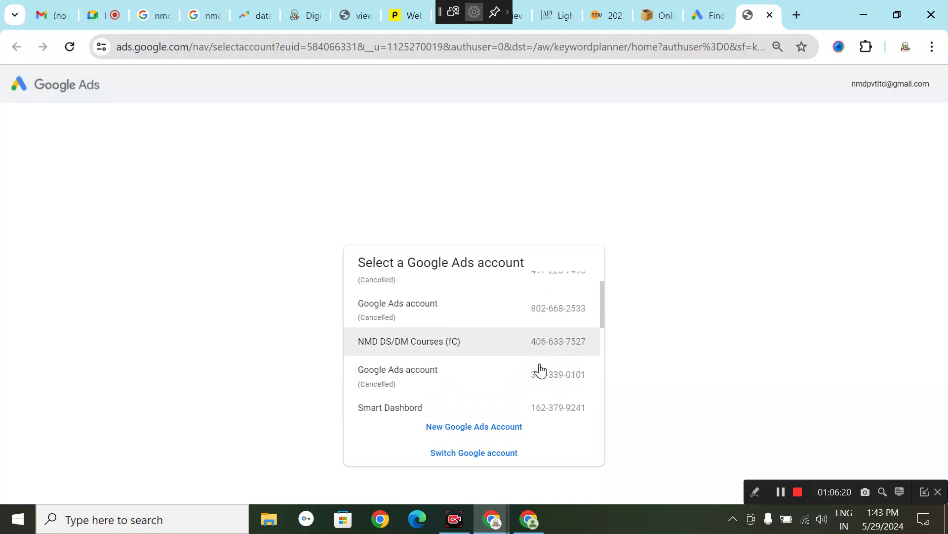
scroll(541, 369, "down", 1)
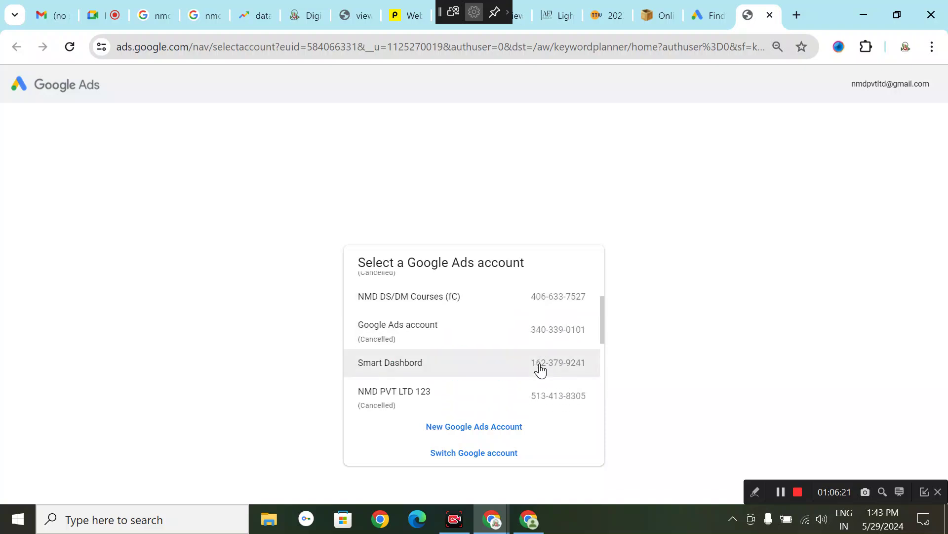
left_click(532, 311)
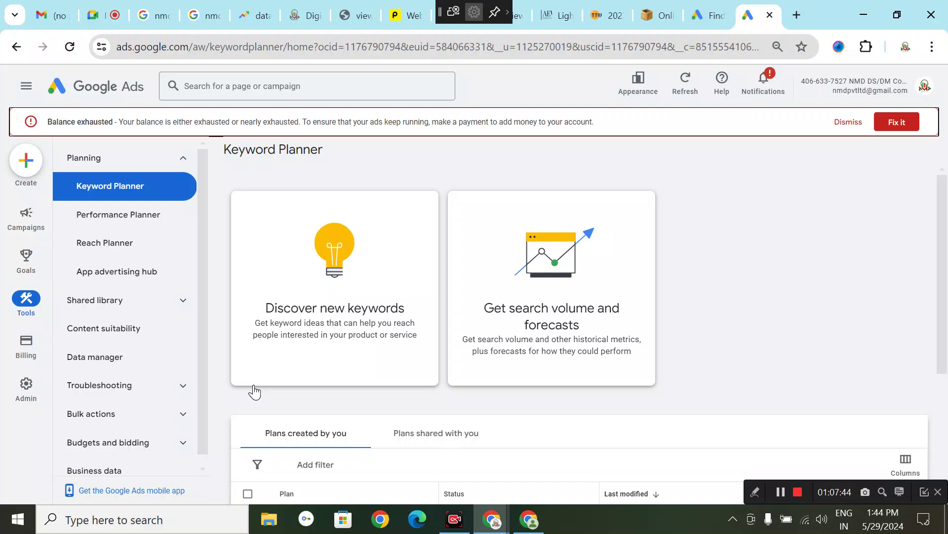
Discover new keywords starting from the term "filmmaking courses" and get the results
left_click(292, 319)
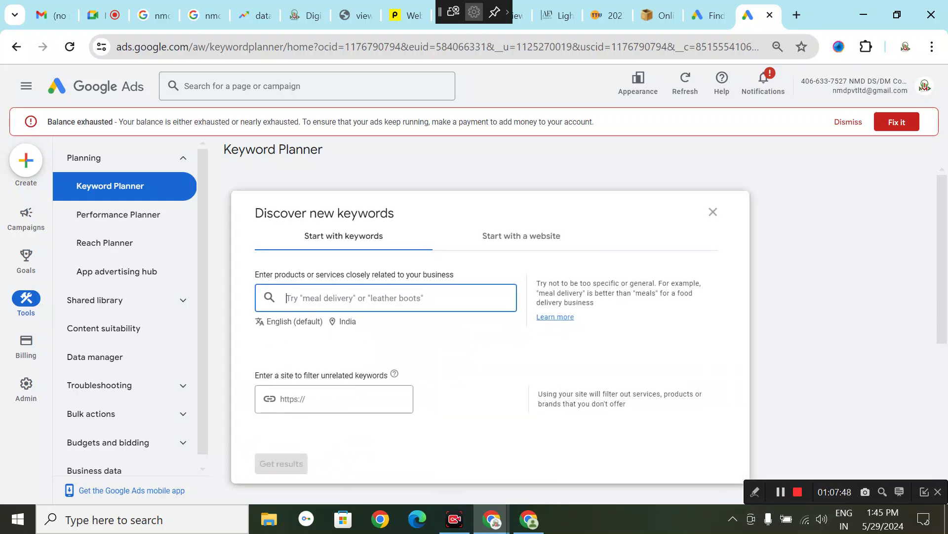
type("f")
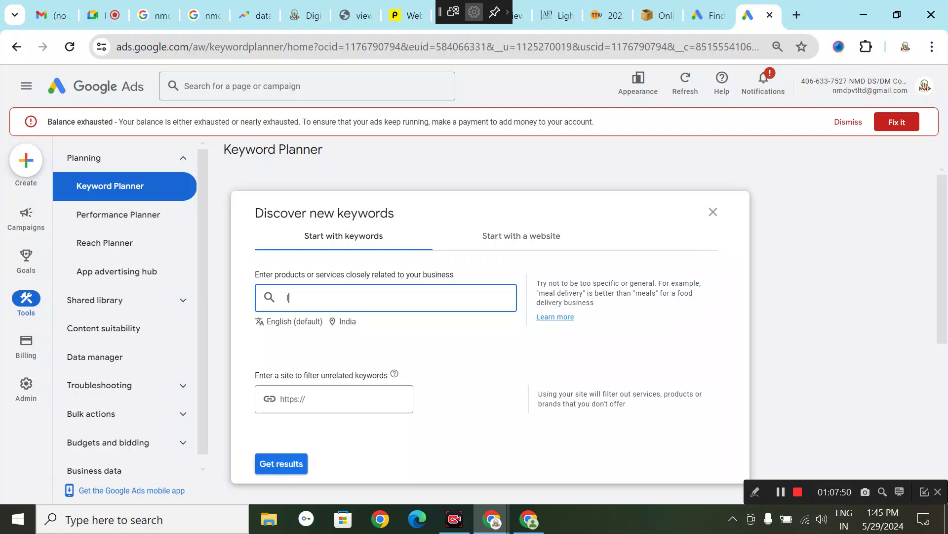
type("ilmmaking courses")
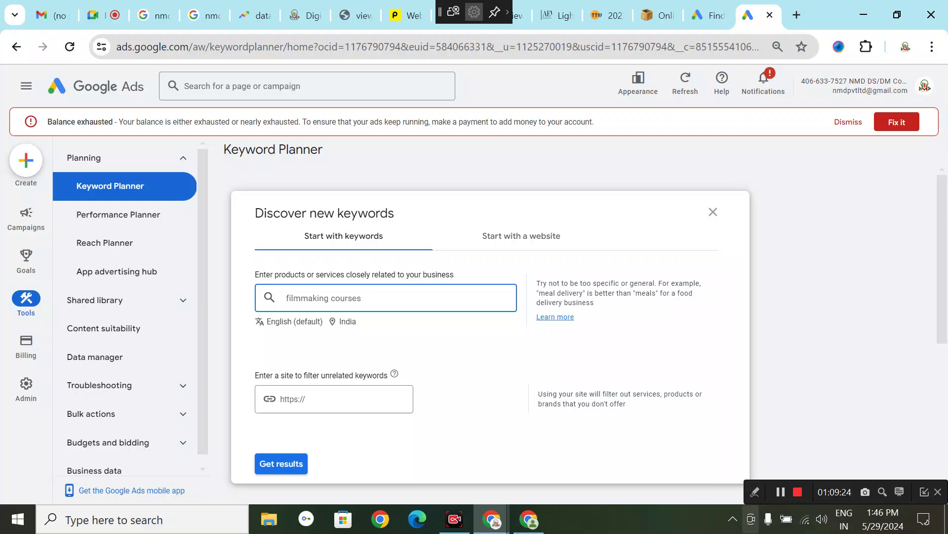
left_click(301, 465)
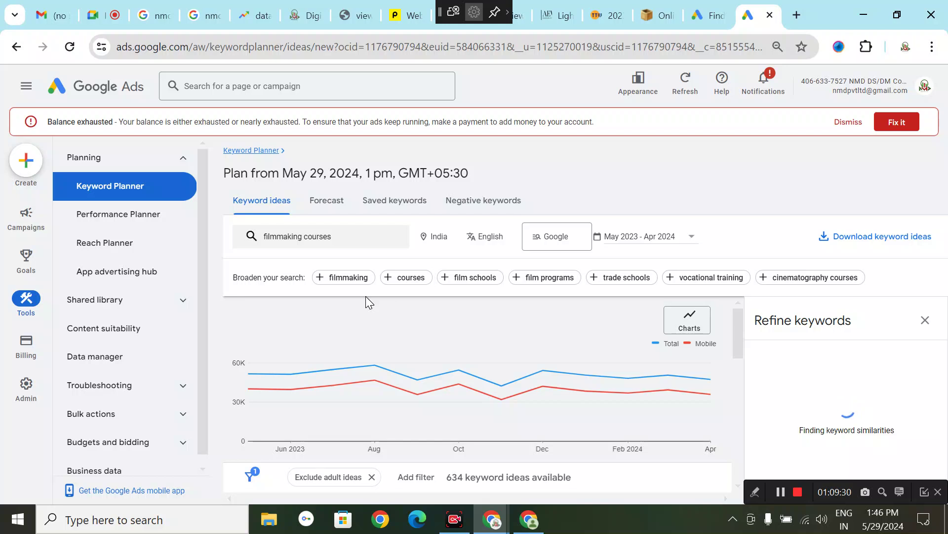
Add "film making college" and "film making institute" to the keyword search and get the updated results
scroll(365, 296, "down", 3)
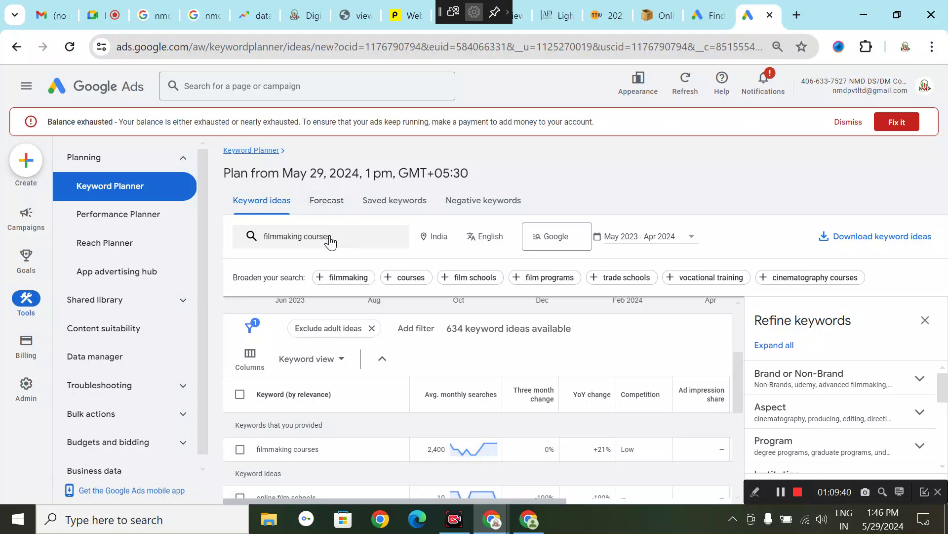
left_click(354, 238)
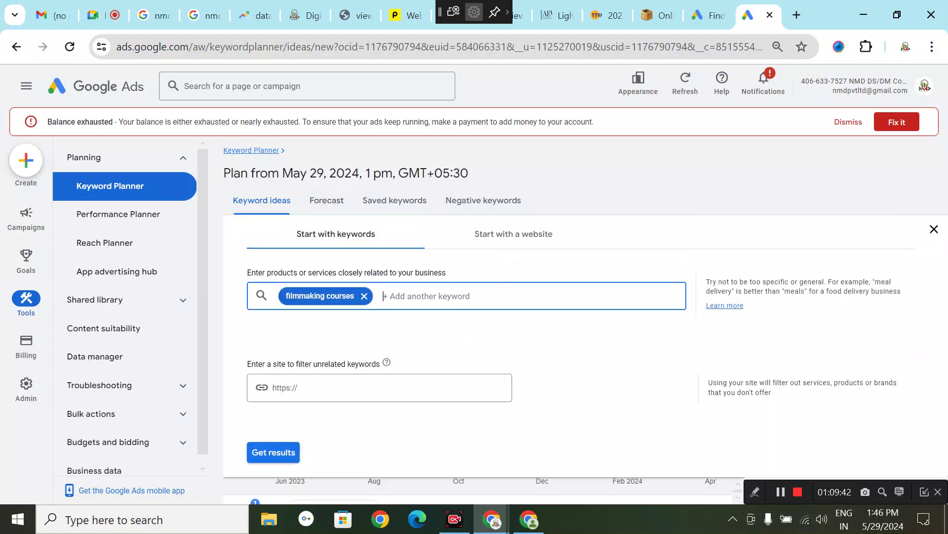
type("film making")
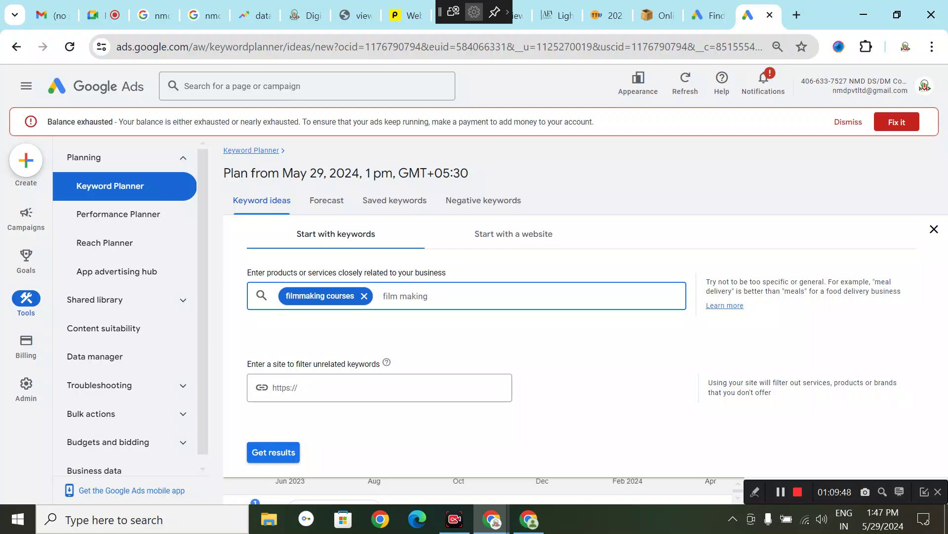
type(" college")
key("Return")
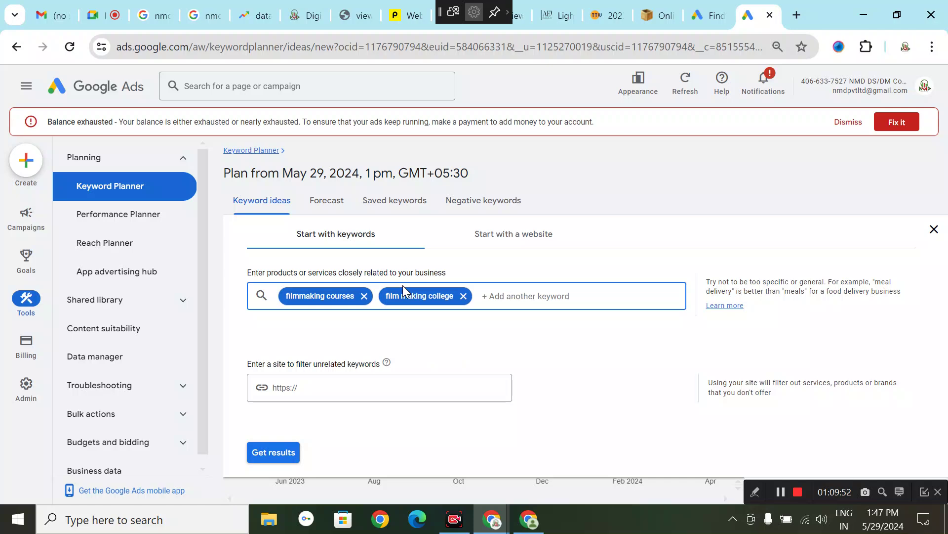
type("fil")
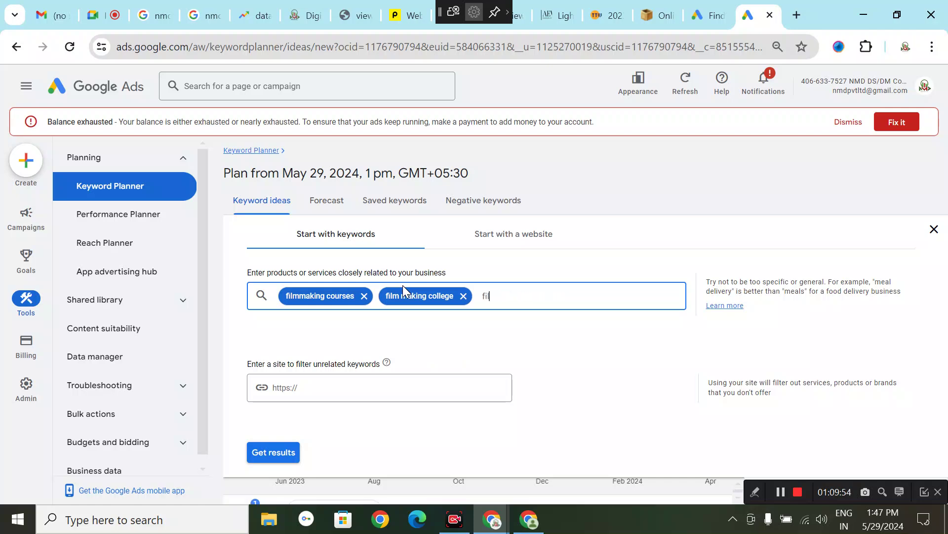
type("m making institute")
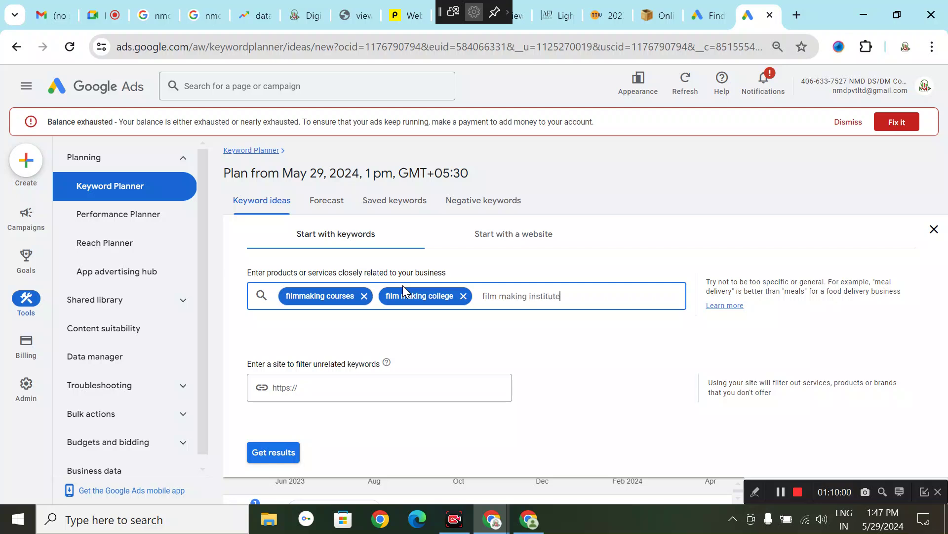
key("Return")
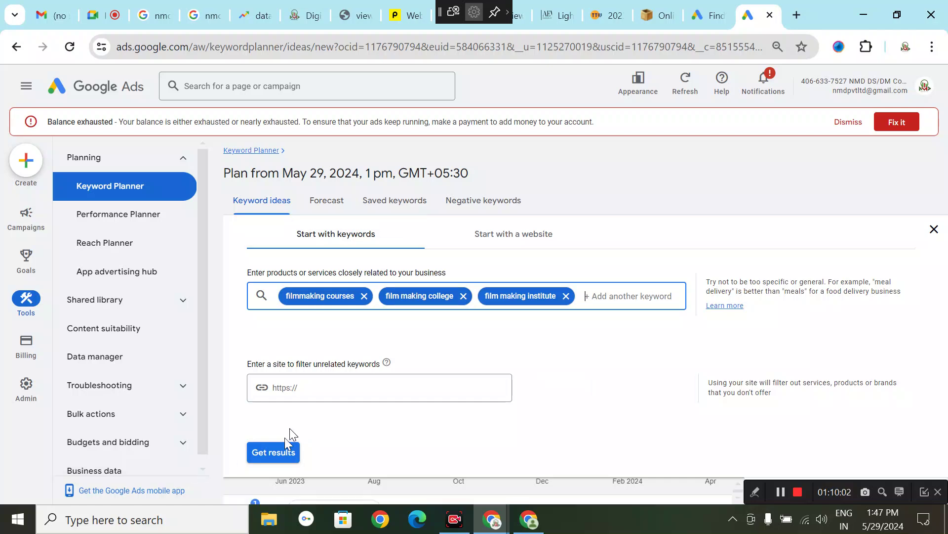
left_click(280, 451)
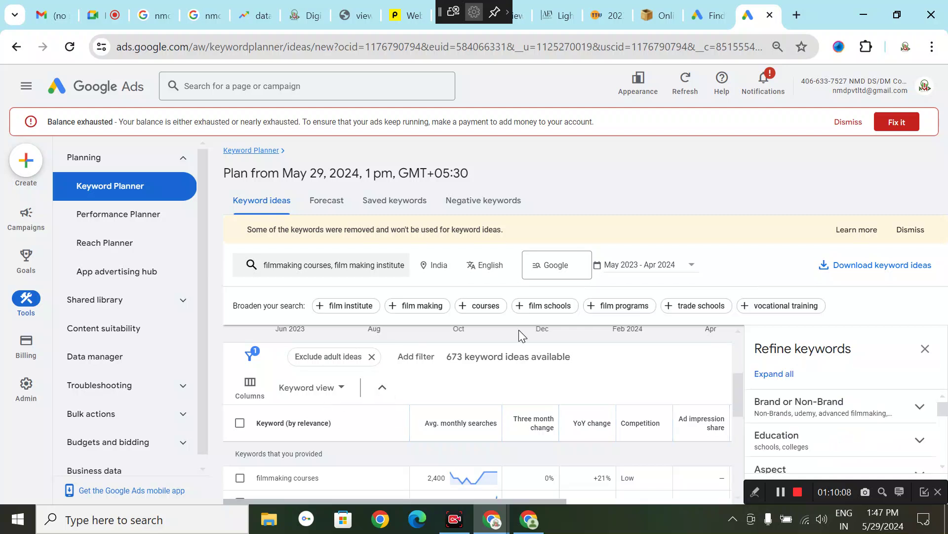
Sort the keyword ideas by average monthly searches, highest first, and review the sorted keywords and the refinement categories
mouse_move(434, 422)
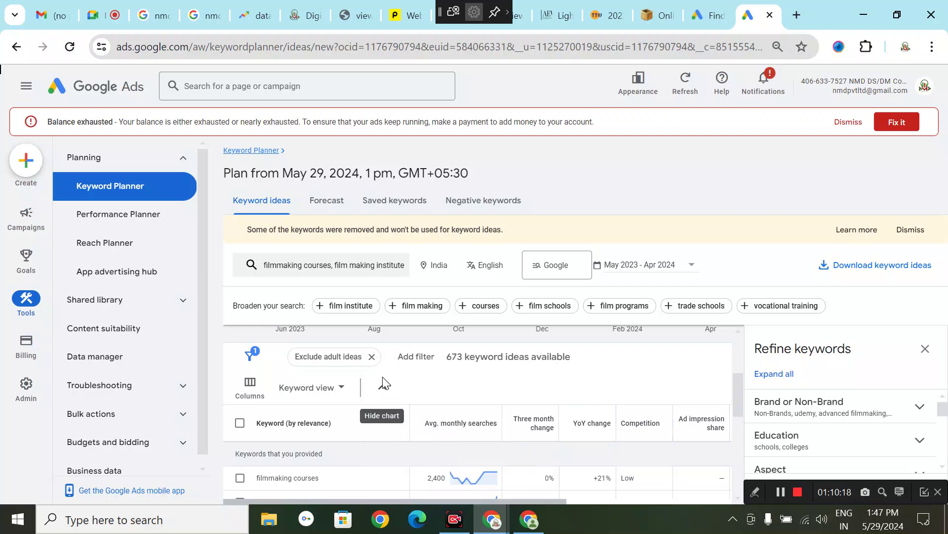
left_click(451, 434)
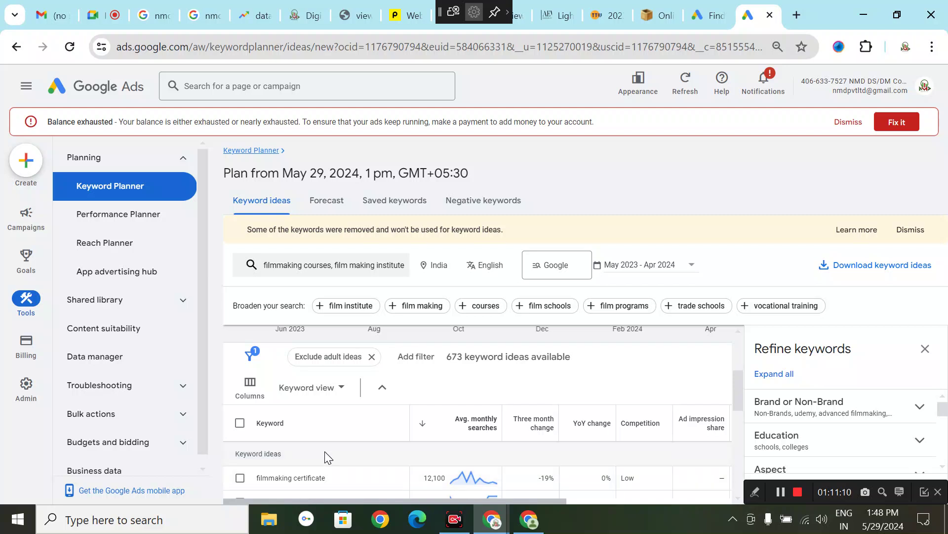
scroll(324, 479, "down", 2)
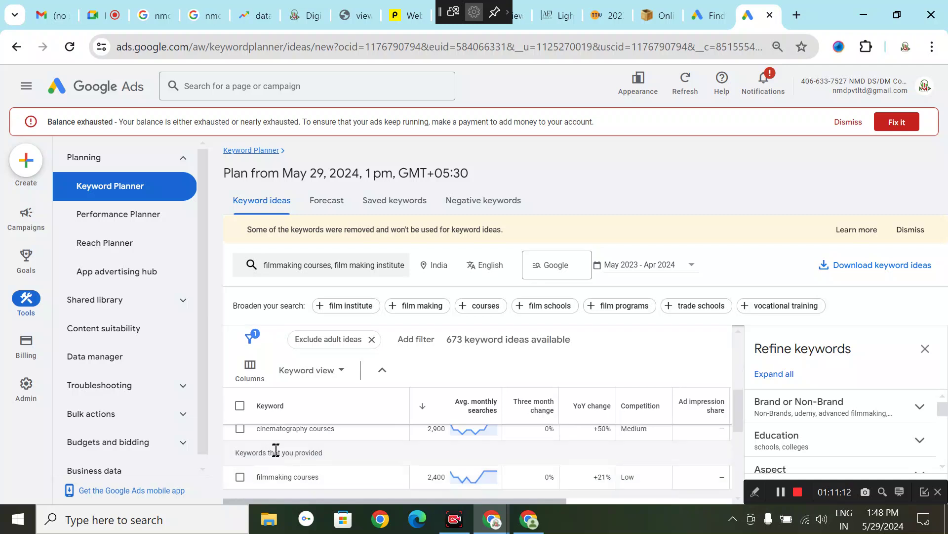
scroll(291, 446, "up", 2)
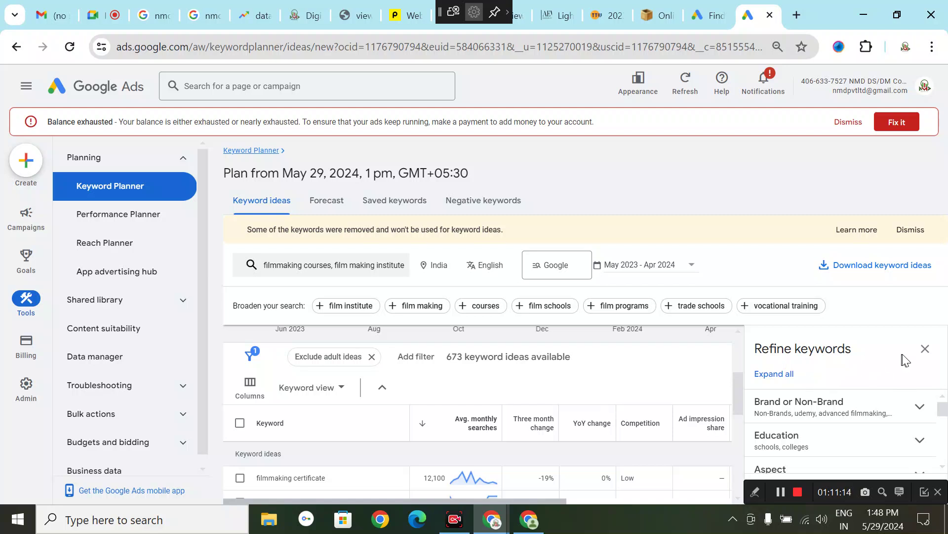
scroll(944, 414, "down", 2)
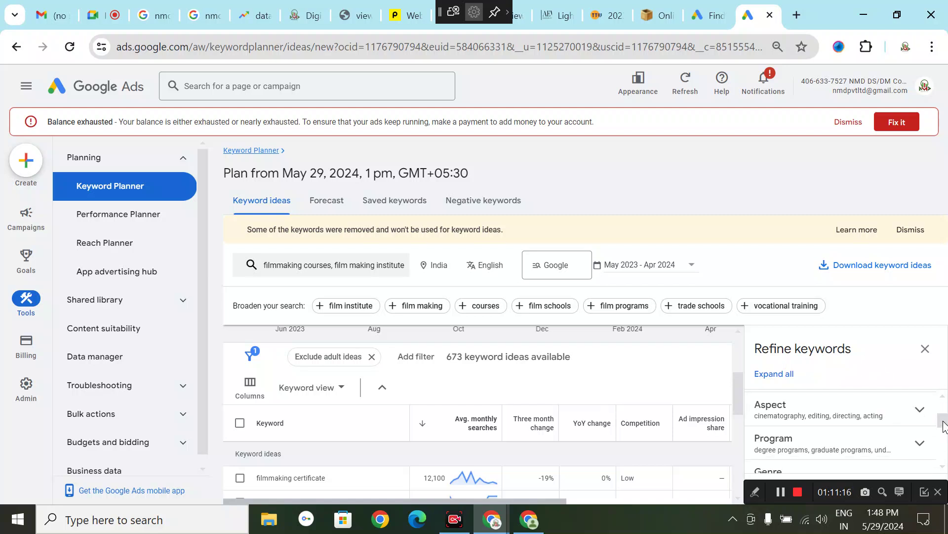
scroll(295, 472, "down", 1)
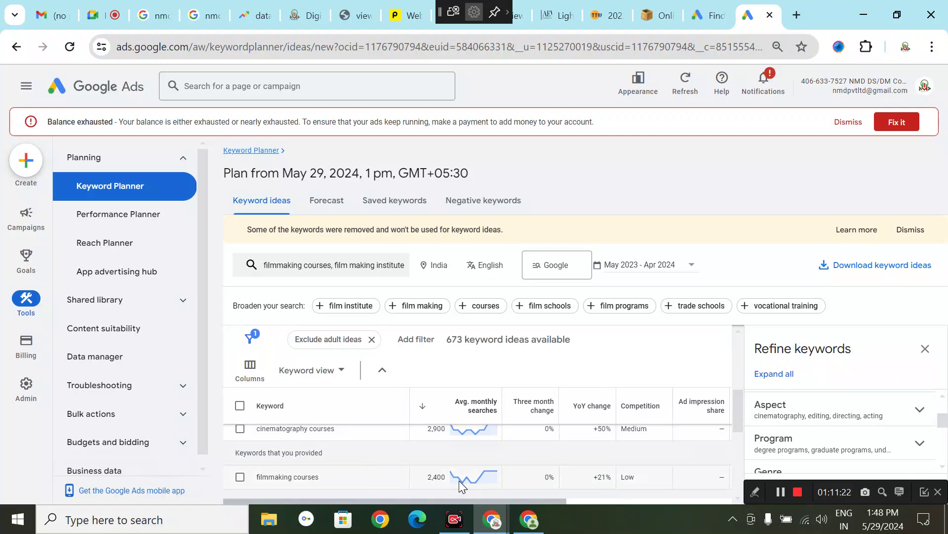
mouse_move(458, 480)
scroll(337, 475, "up", 1)
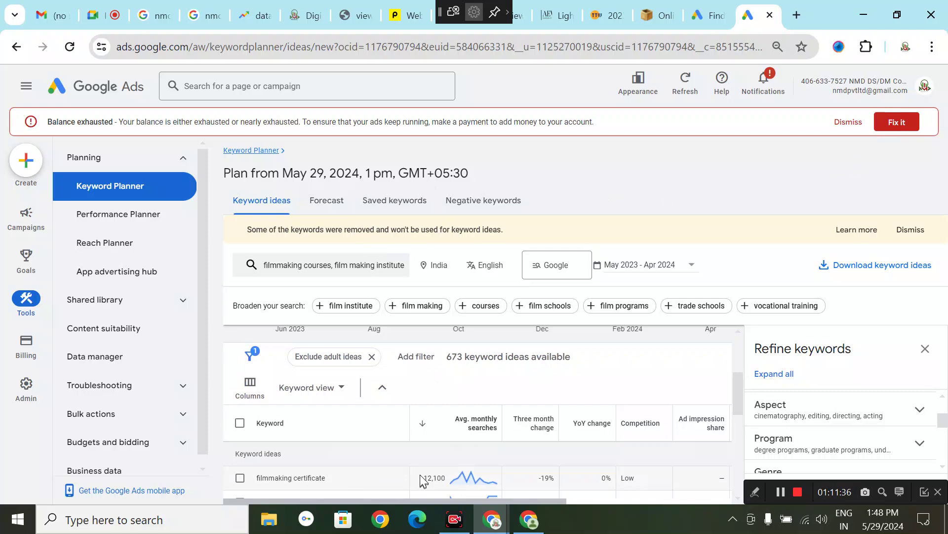
Select the keyword ideas "film production courses", "ma filmmaking" and "best film schools in the world"
scroll(424, 478, "down", 1)
scroll(452, 454, "down", 2)
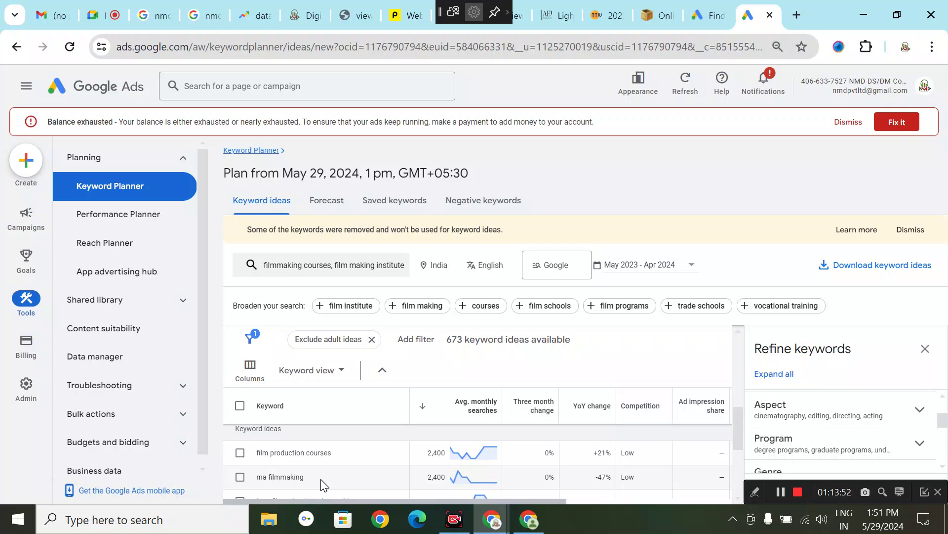
left_click(239, 454)
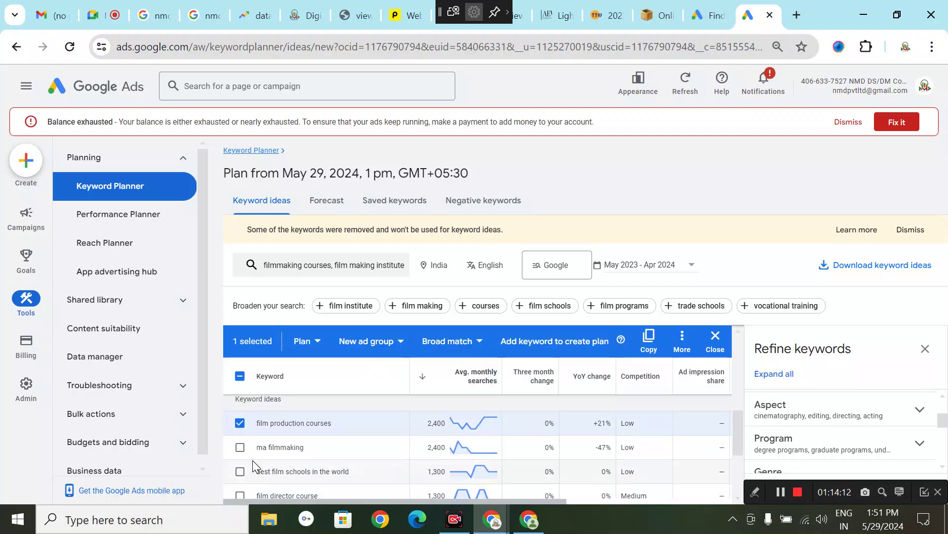
left_click(240, 447)
left_click(239, 471)
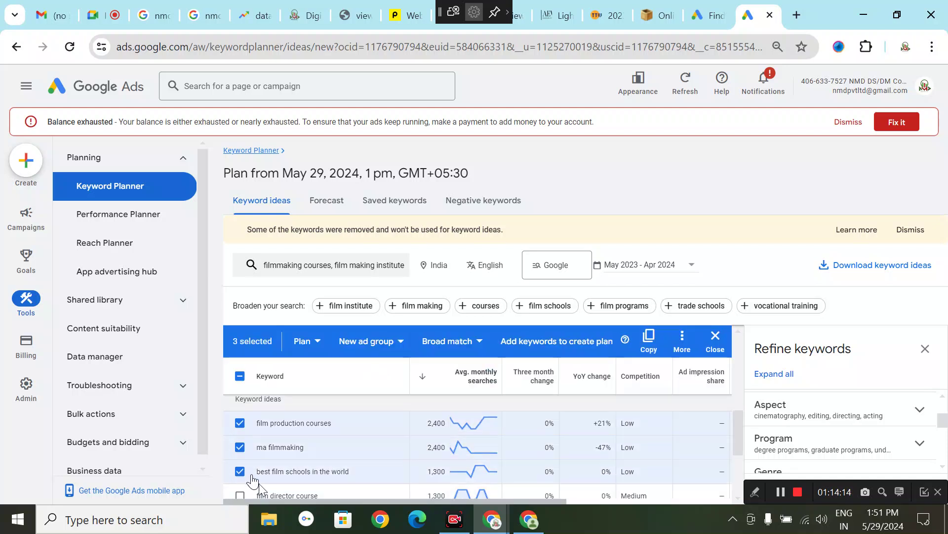
Also select the remaining four keyword ideas on the page, from "film director course" to "best film courses in the world", and copy all selected keywords
scroll(256, 485, "down", 2)
left_click(239, 422)
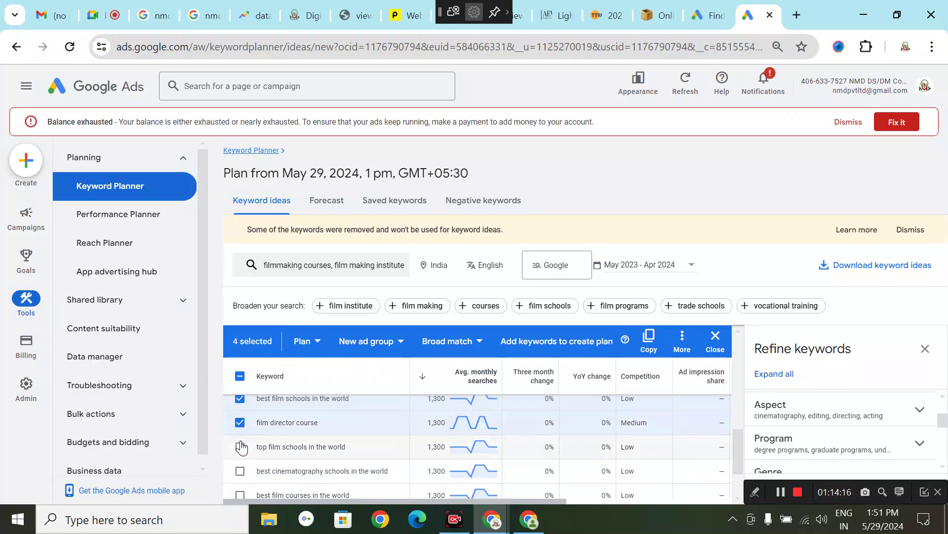
left_click(239, 446)
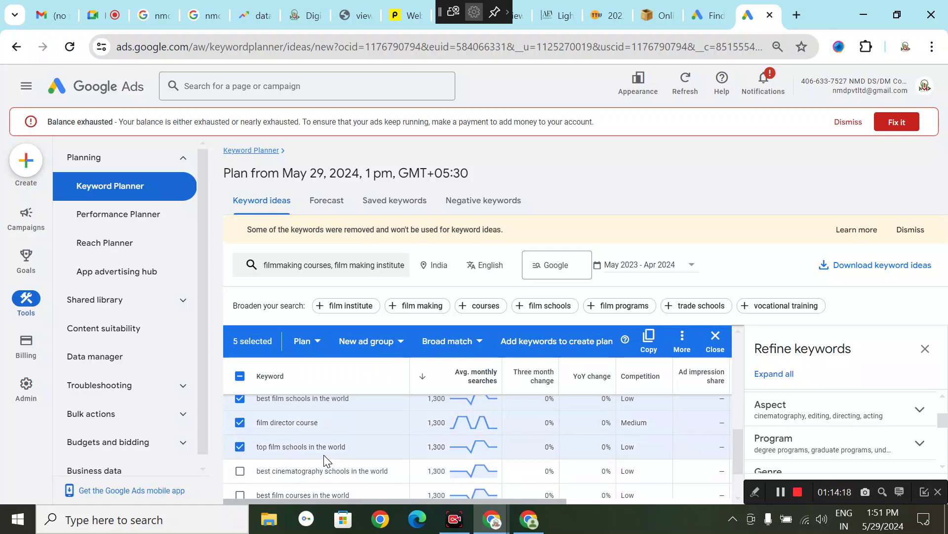
left_click(248, 475)
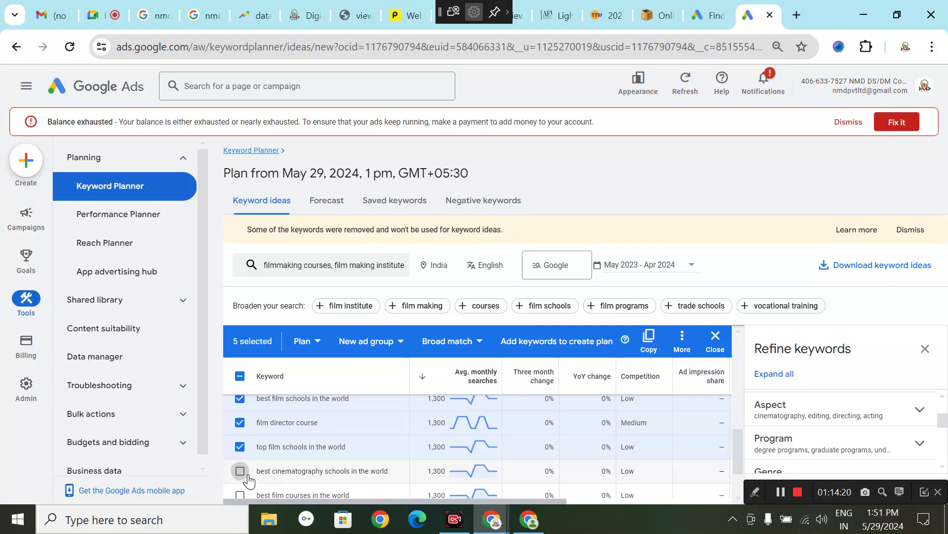
scroll(316, 477, "down", 2)
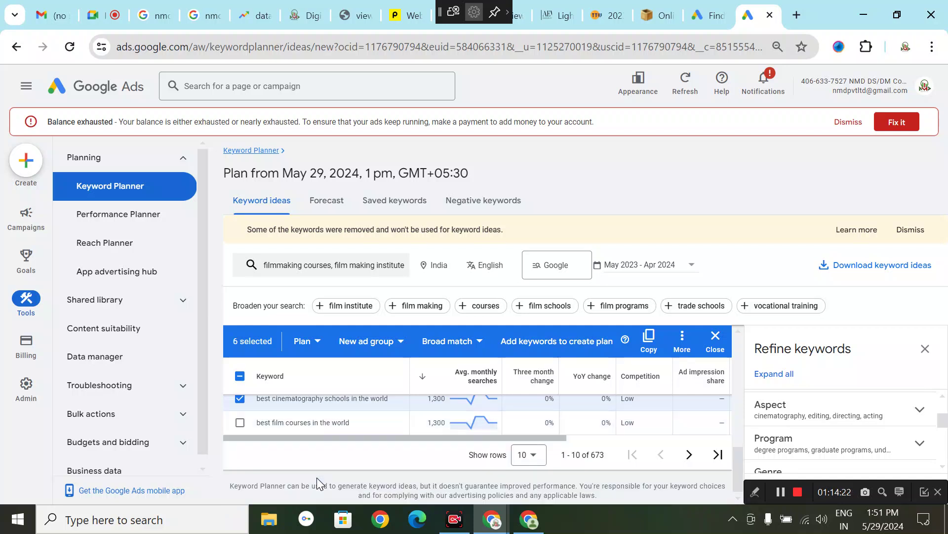
left_click(240, 423)
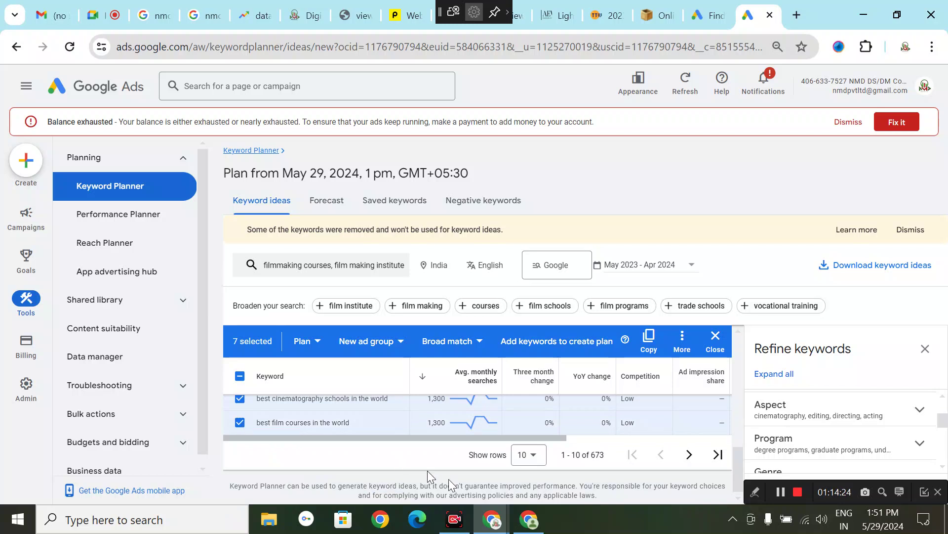
left_click(644, 348)
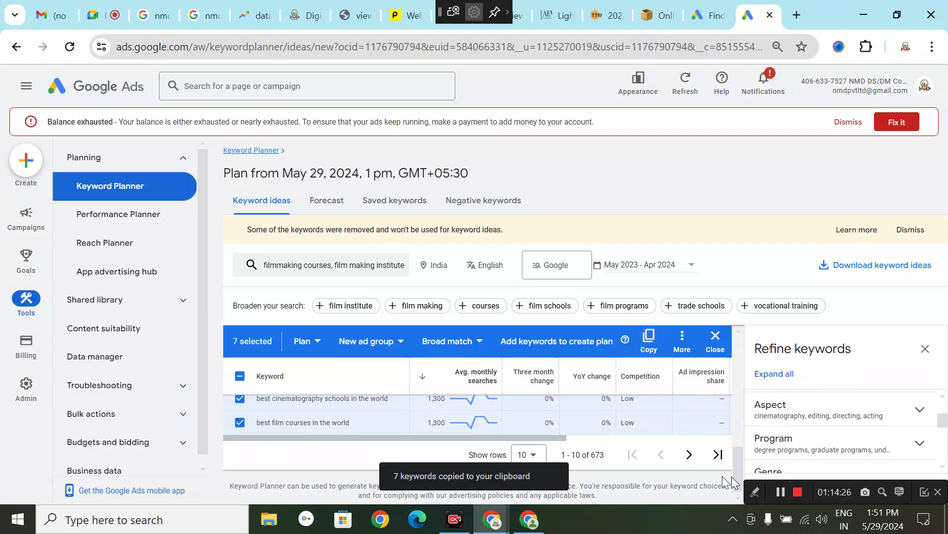
Go to the second page of keyword ideas and review the keywords listed there
left_click(692, 459)
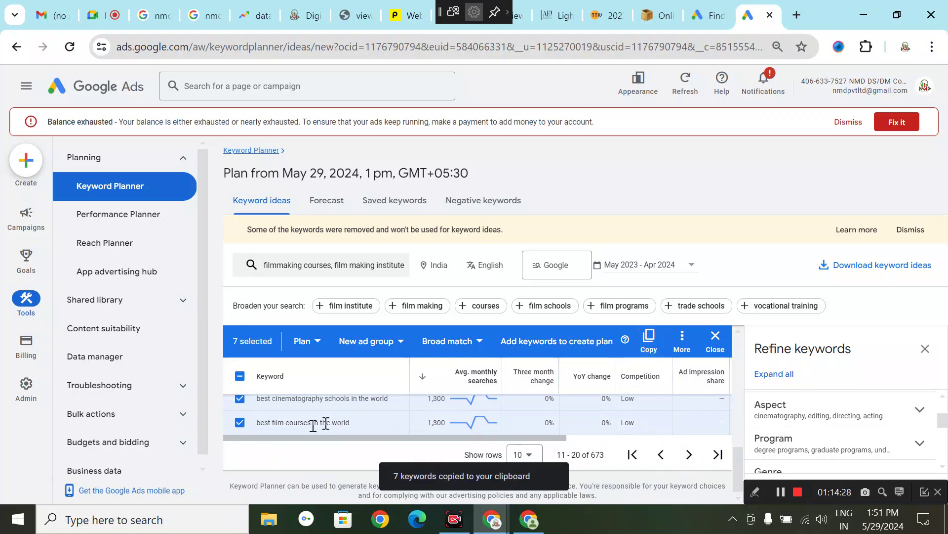
scroll(517, 443, "down", 1)
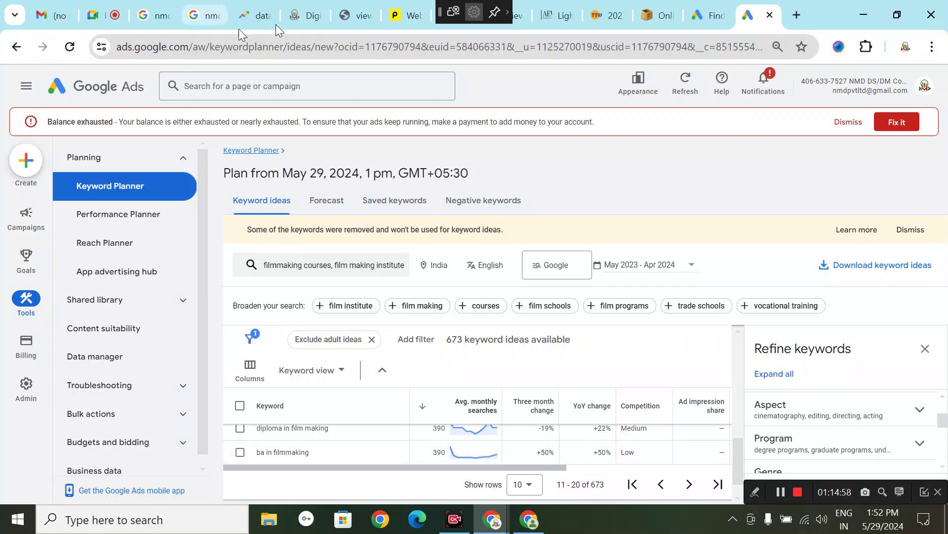
Switch to the Digital Marketing Course in Pune page on thedigitalnmd.com and examine its content from the header down to the footer
left_click(102, 20)
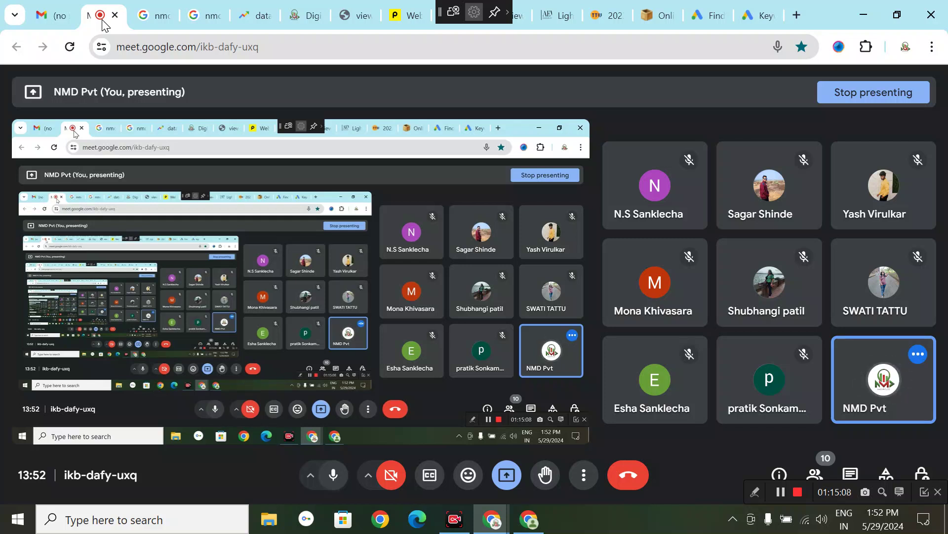
left_click(300, 18)
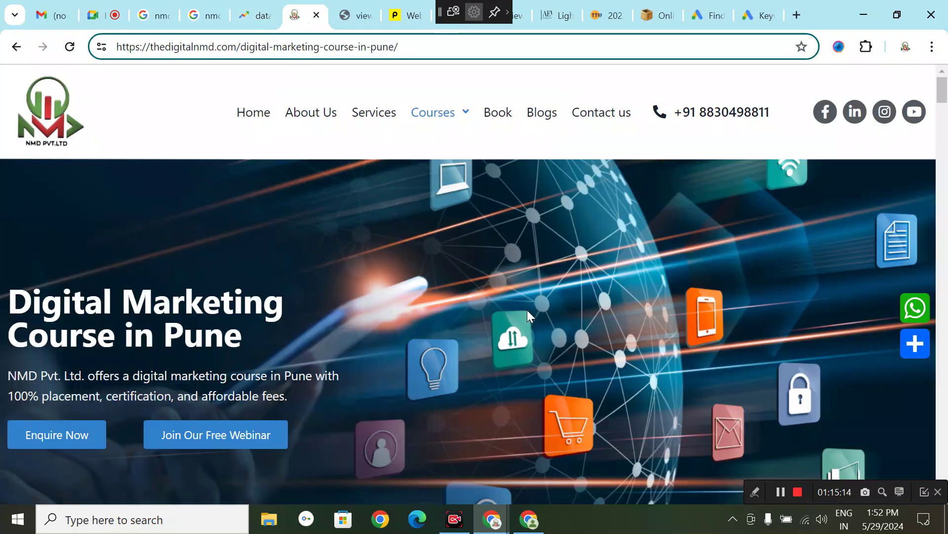
scroll(527, 310, "down", 10)
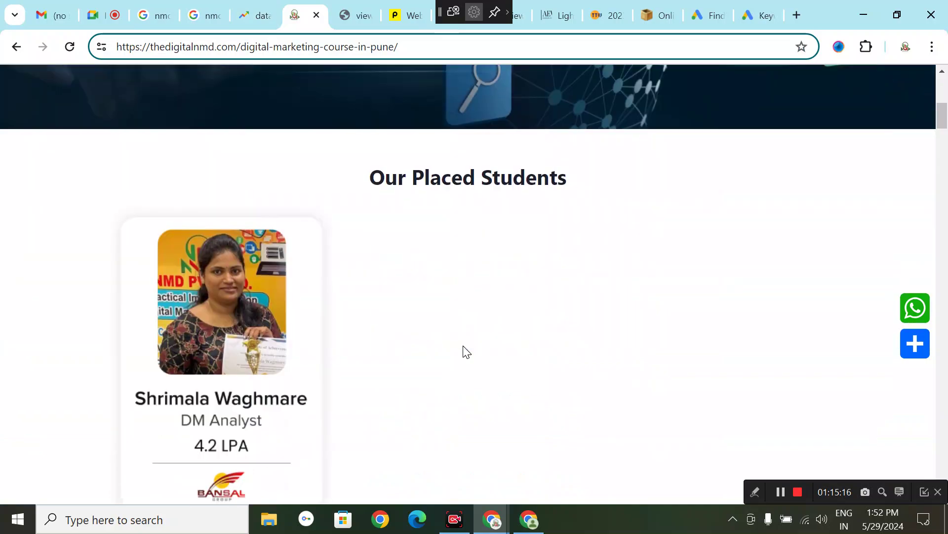
scroll(465, 351, "down", 6)
scroll(468, 339, "up", 7)
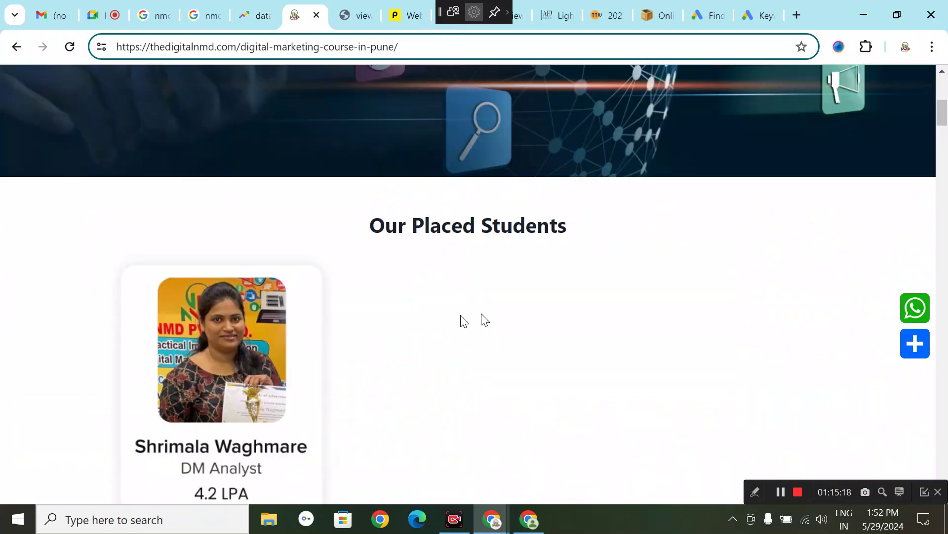
scroll(464, 321, "up", 10)
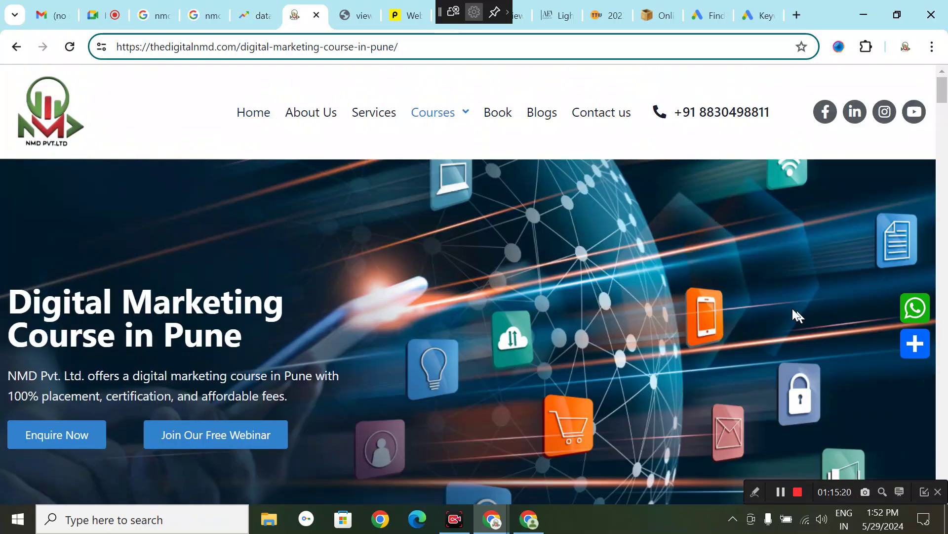
scroll(796, 314, "down", 20)
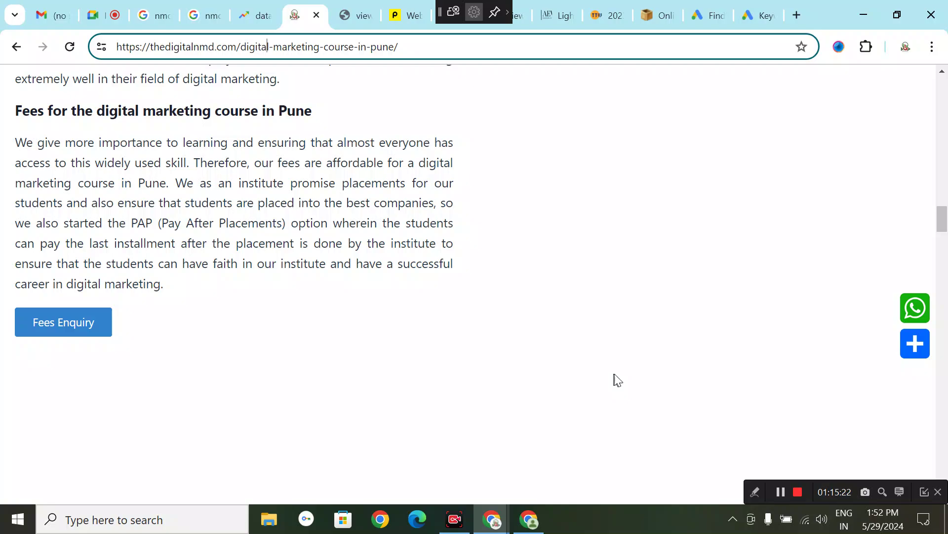
scroll(624, 383, "down", 20)
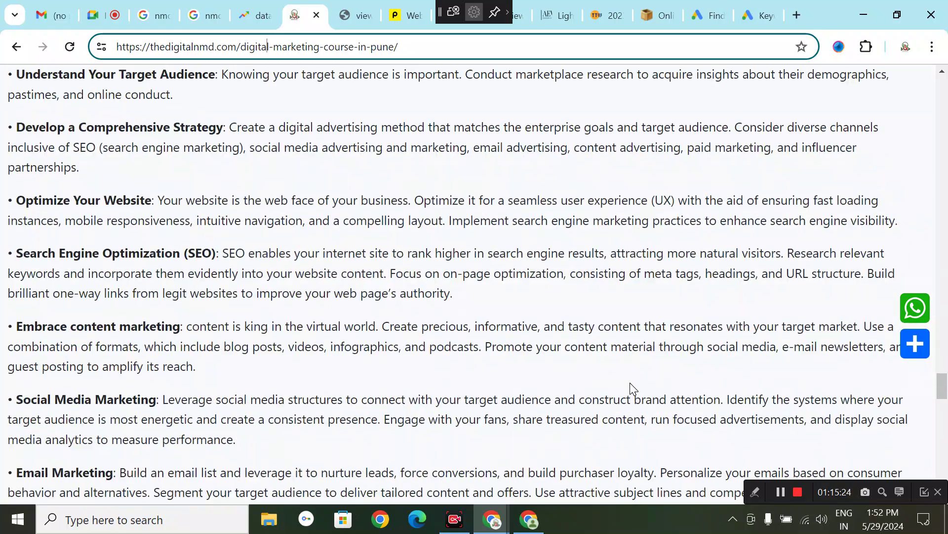
scroll(630, 388, "down", 20)
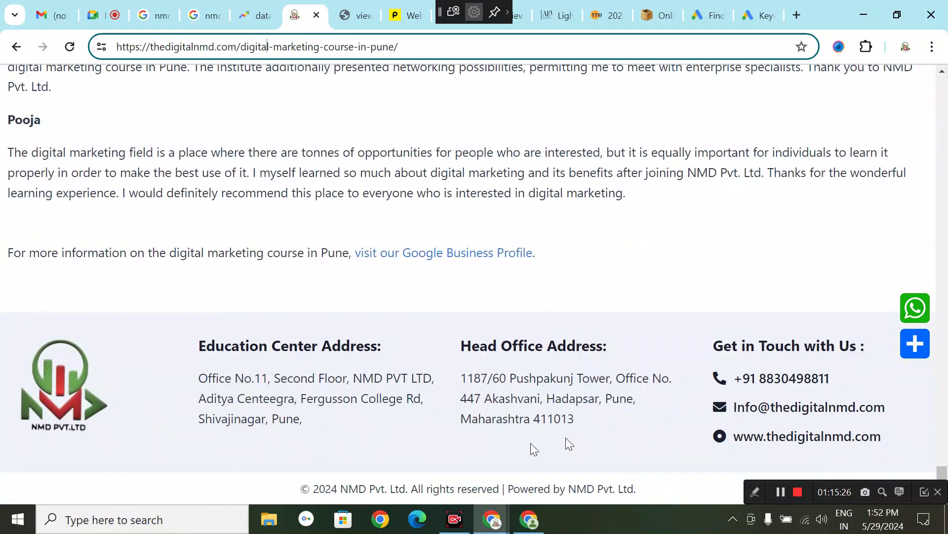
scroll(525, 470, "up", 20)
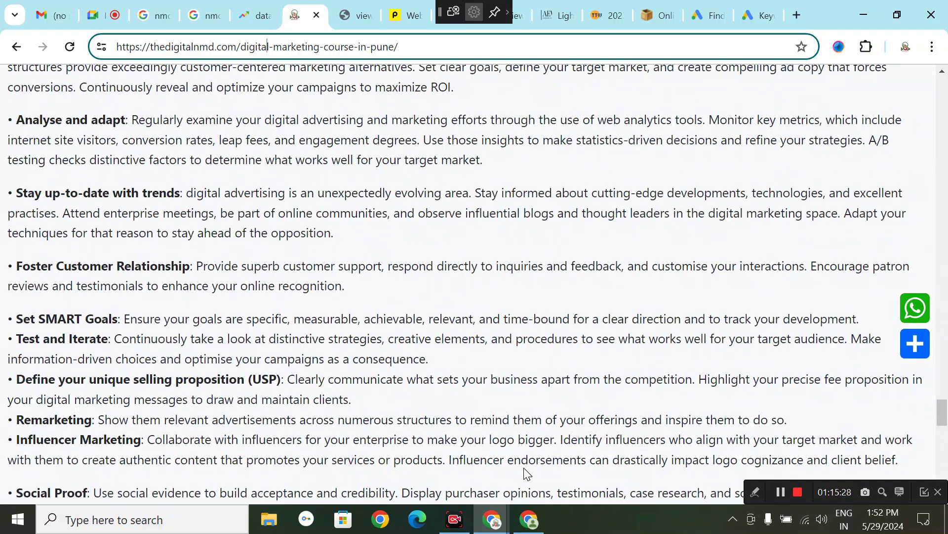
scroll(187, 341, "up", 20)
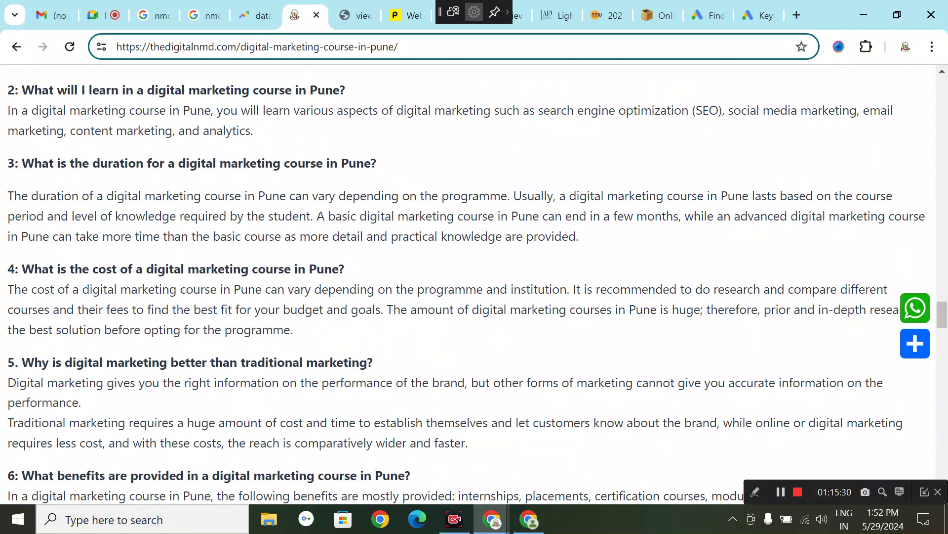
scroll(213, 350, "up", 20)
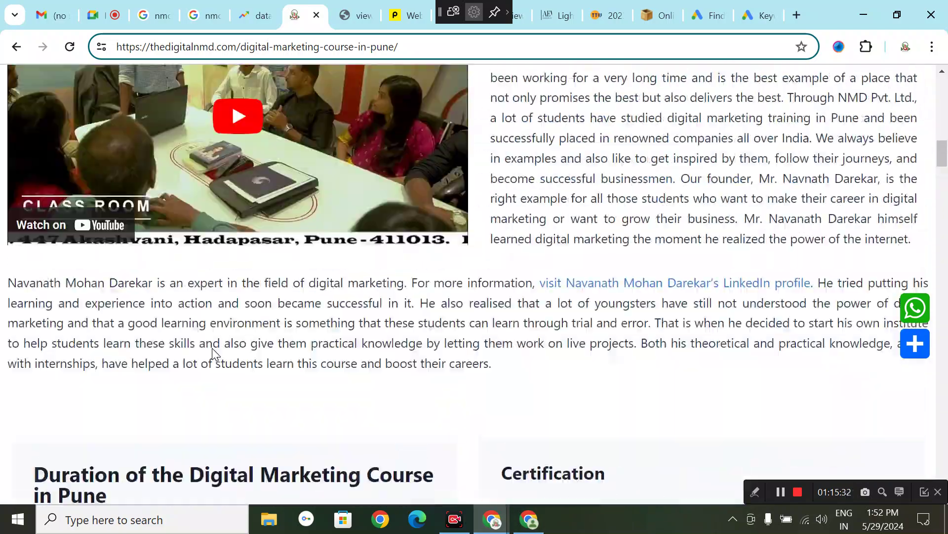